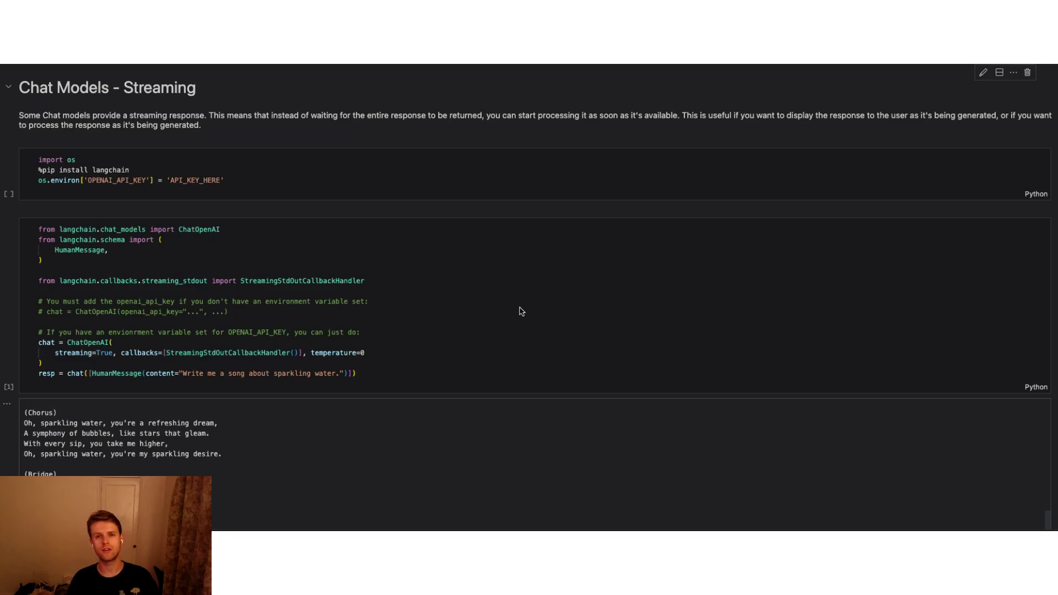
scroll(519, 310, "down", 2)
left_click_drag(54, 246, 113, 246)
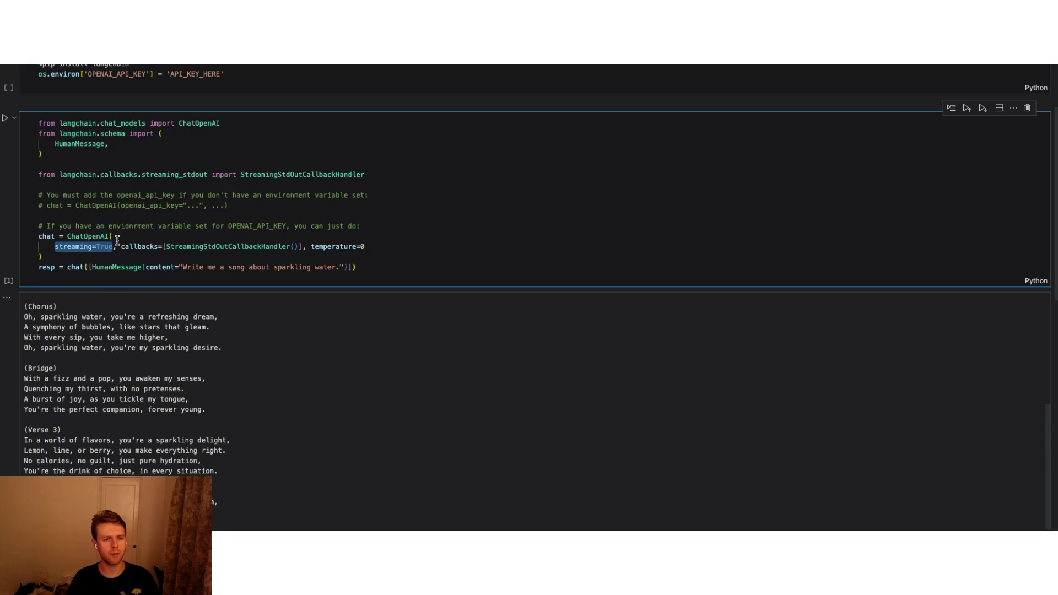
Highlight the stdout callback and song prompt, then run the ChatOpenAI cell with Shift+Enter to stream a fresh song
left_click_drag(121, 246, 299, 244)
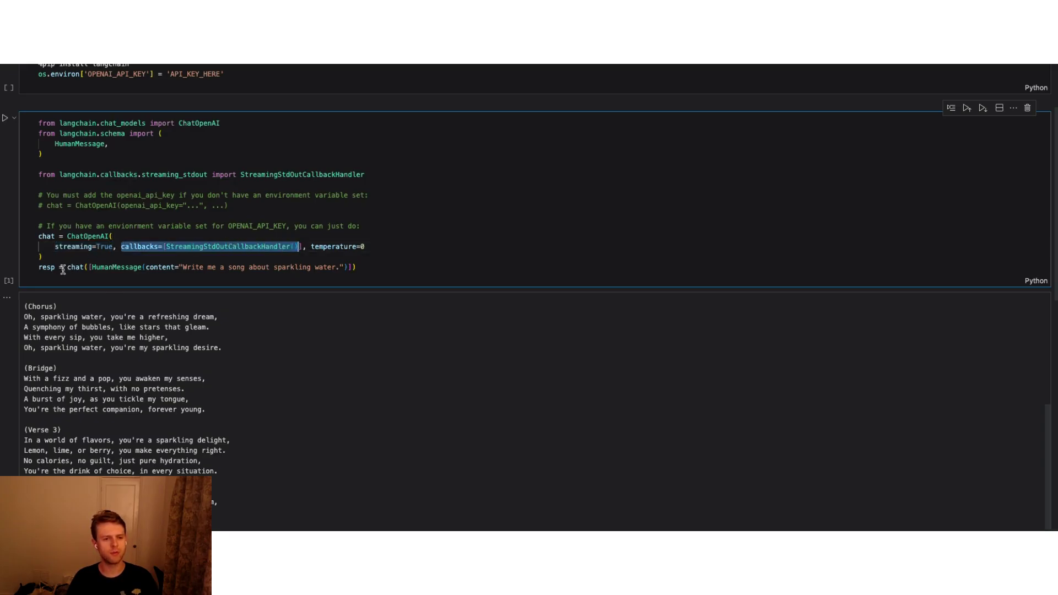
left_click_drag(65, 267, 362, 265)
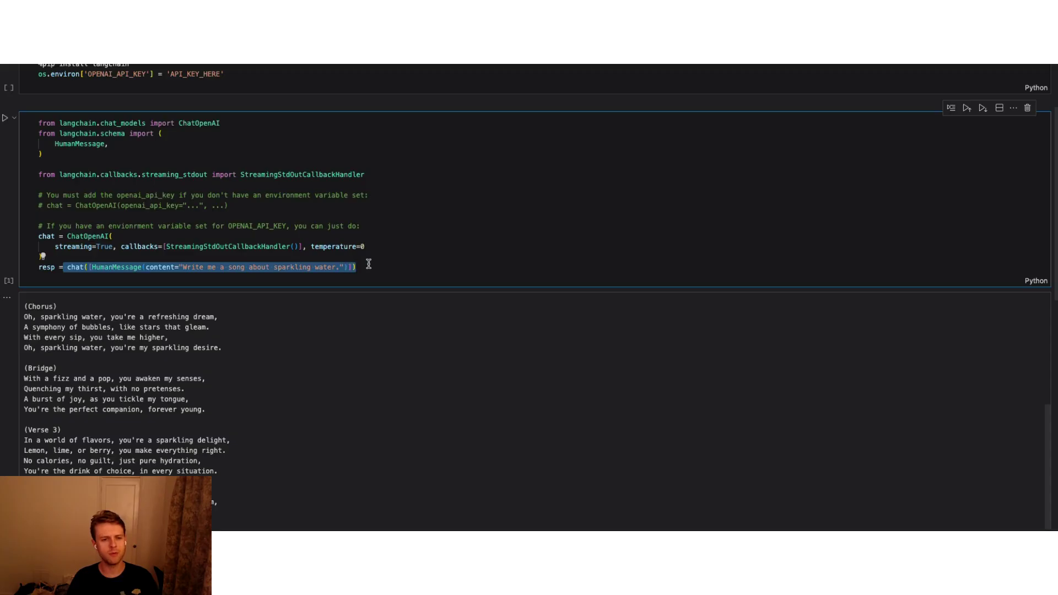
left_click(366, 265)
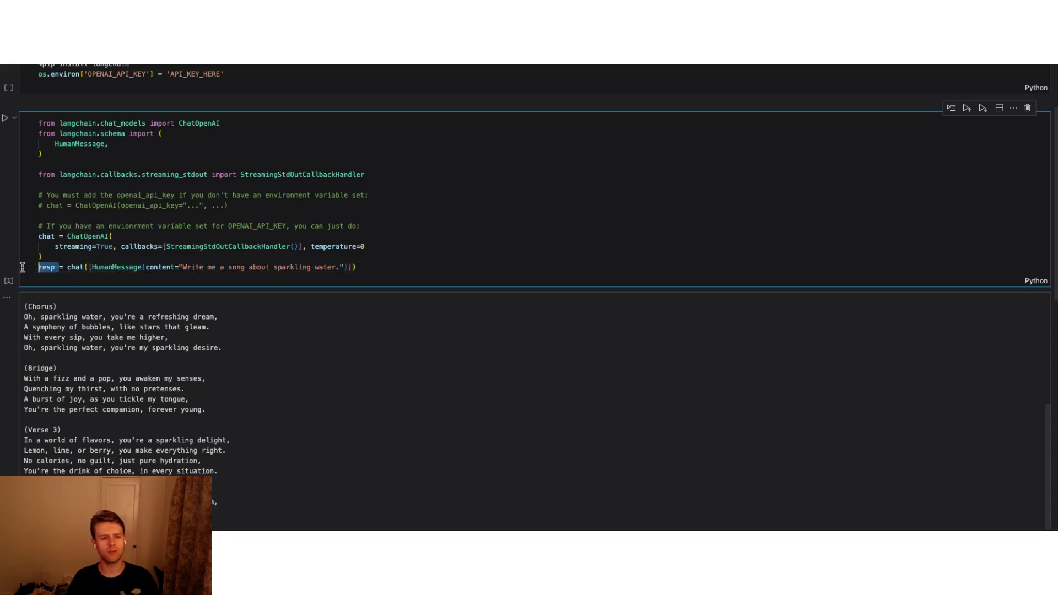
left_click(236, 213)
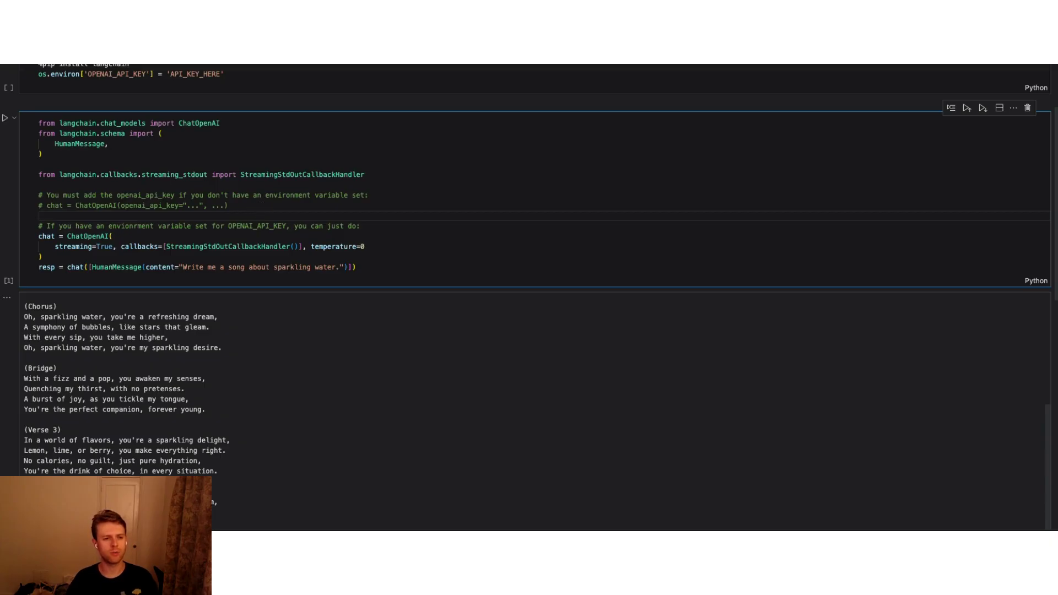
key("shift+Return")
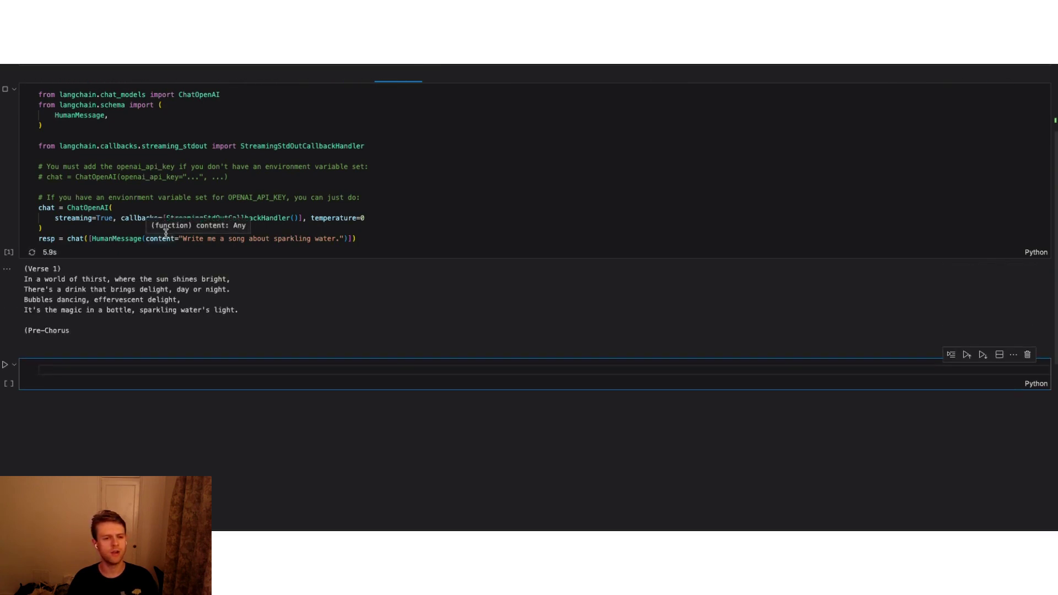
scroll(64, 293, "down", 2)
scroll(56, 292, "down", 1)
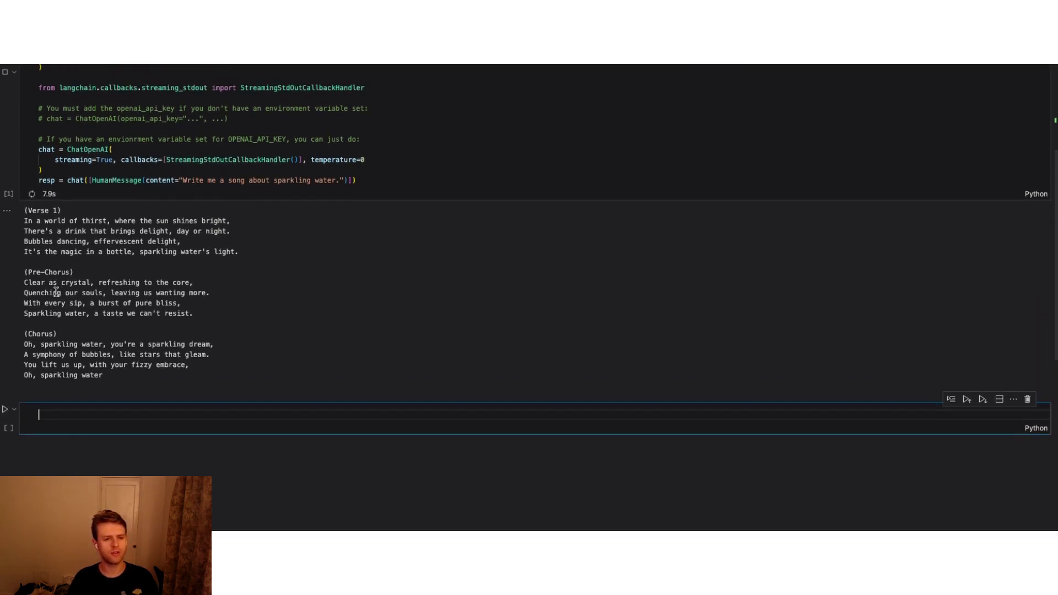